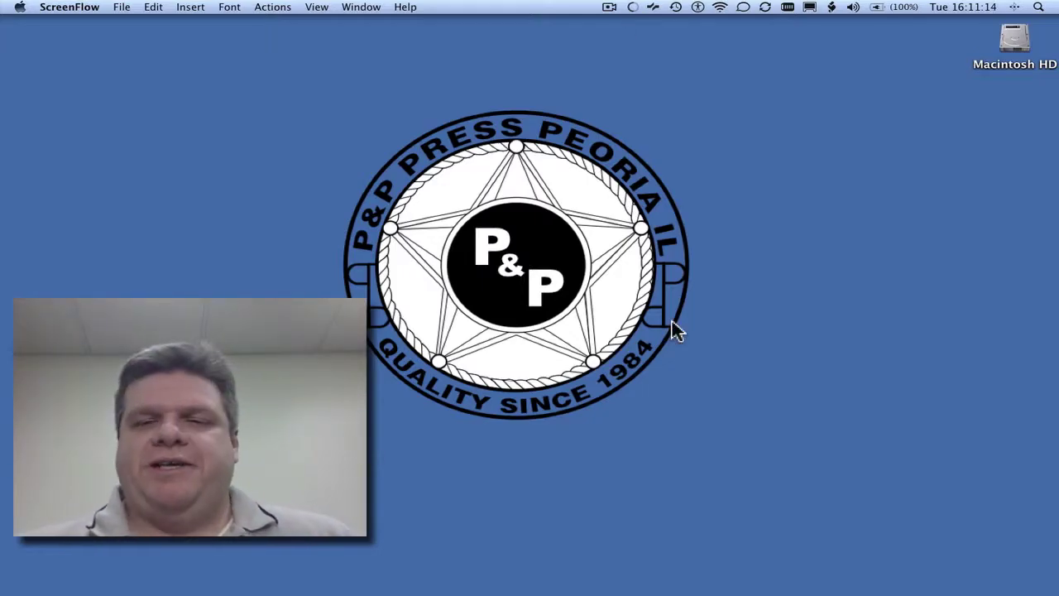
Step: Launch QuarkXPress from the Dock to open the Project5 : P&P Press layout
{"action": "mouse_move", "coordinate": [797, 589]}
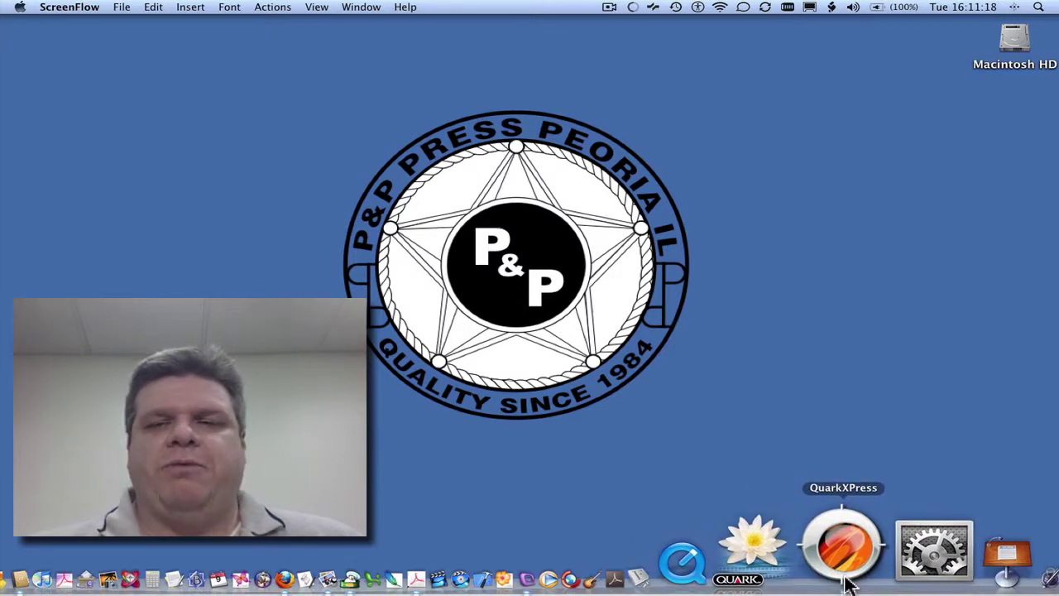
{"action": "left_click", "coordinate": [848, 583]}
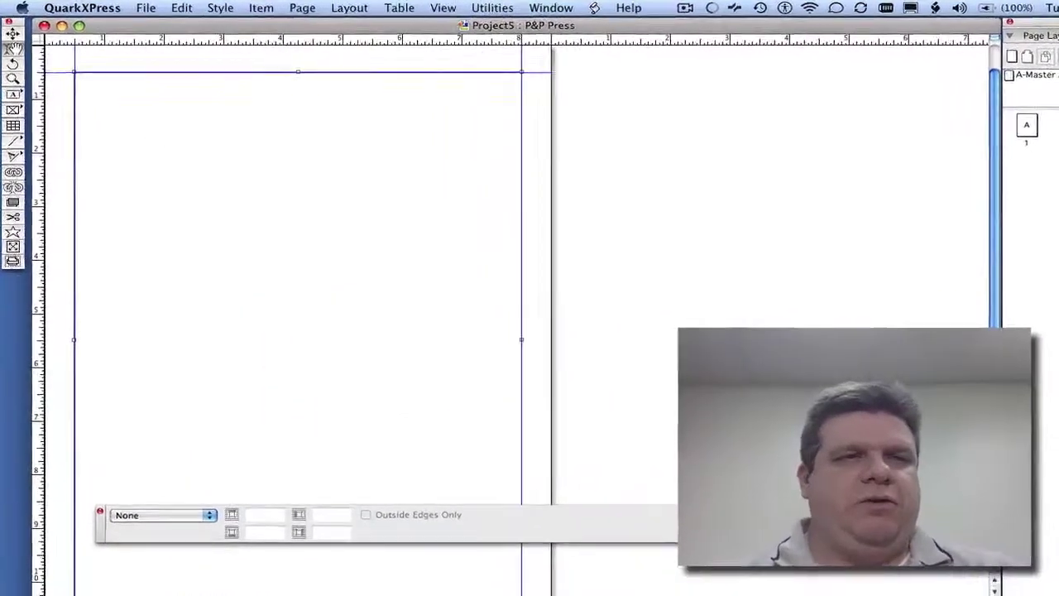
Step: Type 'I am some type' into the text box at the top of the page
{"action": "type", "text": "I am some typ"}
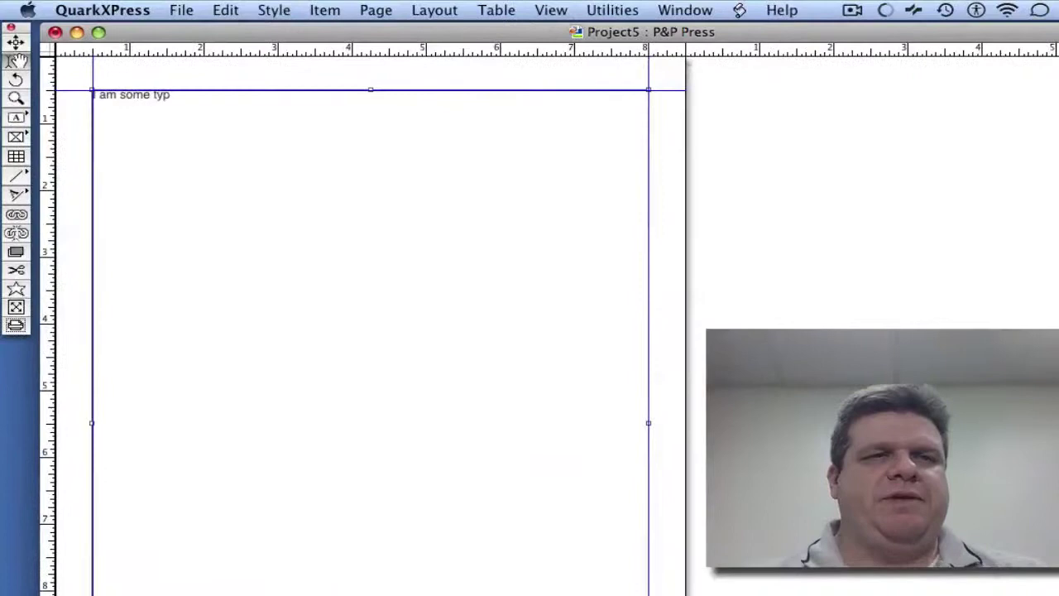
{"action": "type", "text": "e"}
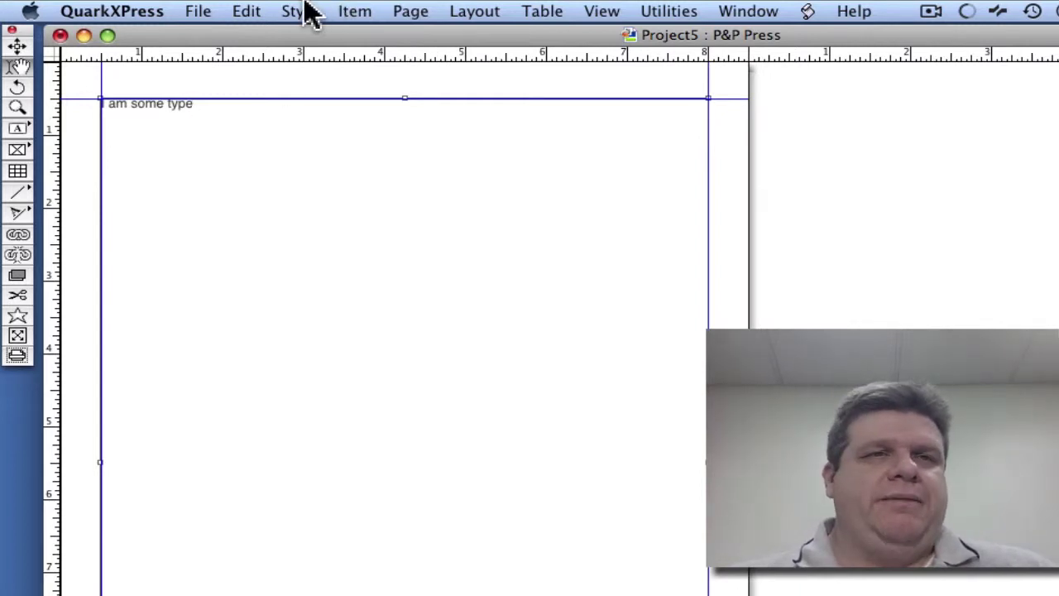
Step: Select all the text in the box and apply the Arial font from the Style menu
{"action": "left_click", "coordinate": [307, 11]}
{"action": "left_click", "coordinate": [302, 11]}
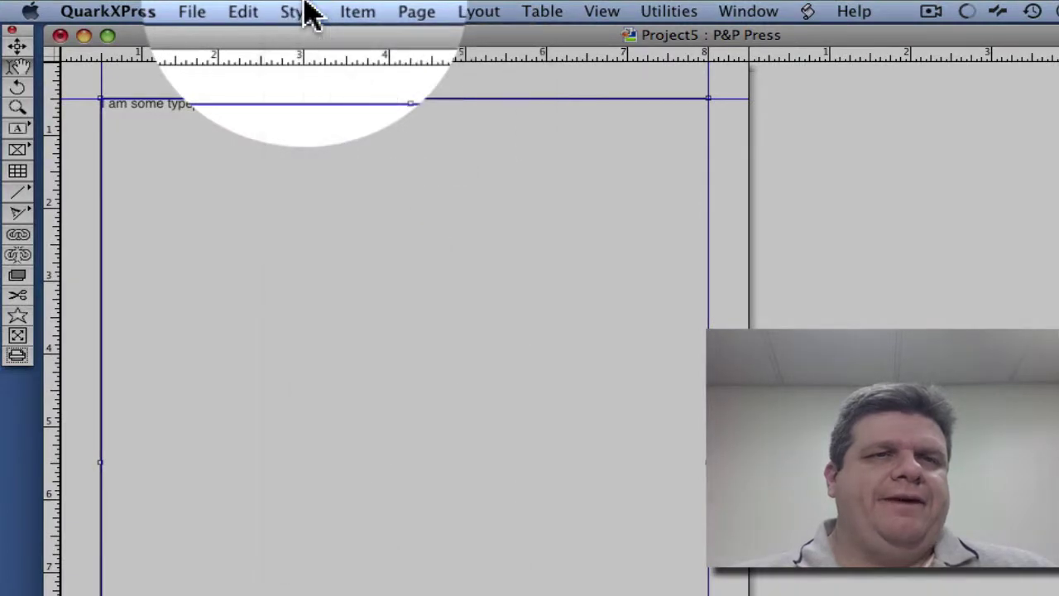
{"action": "left_click", "coordinate": [248, 10]}
{"action": "left_click", "coordinate": [281, 181]}
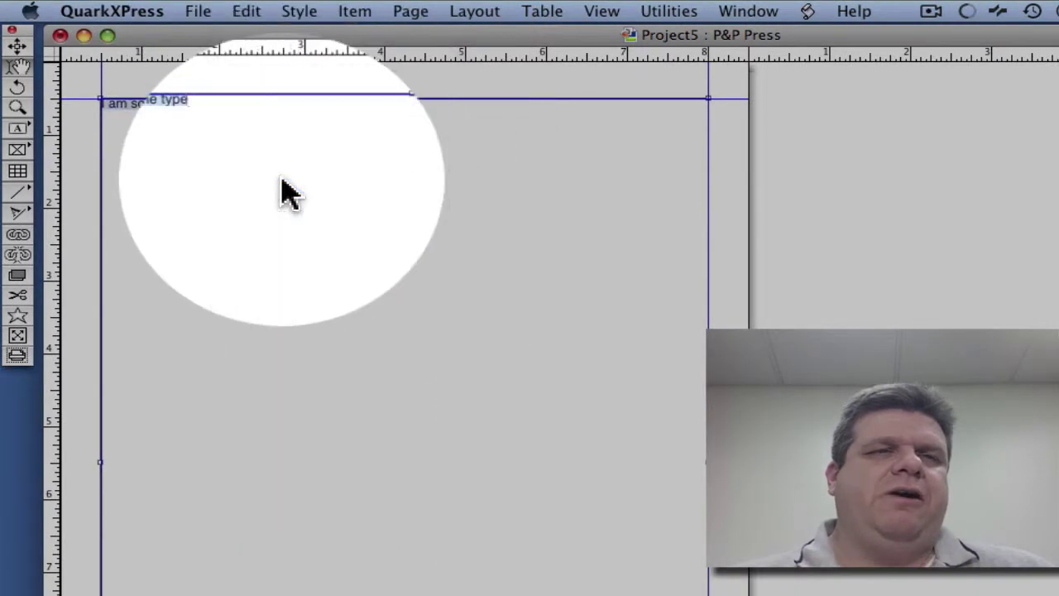
{"action": "left_click", "coordinate": [299, 11]}
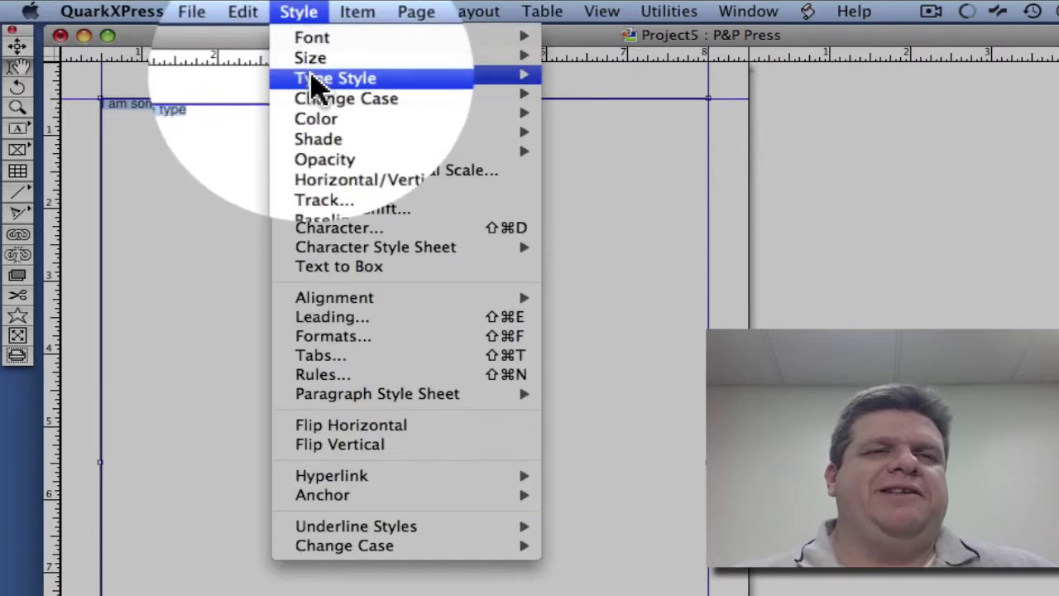
{"action": "mouse_move", "coordinate": [342, 46]}
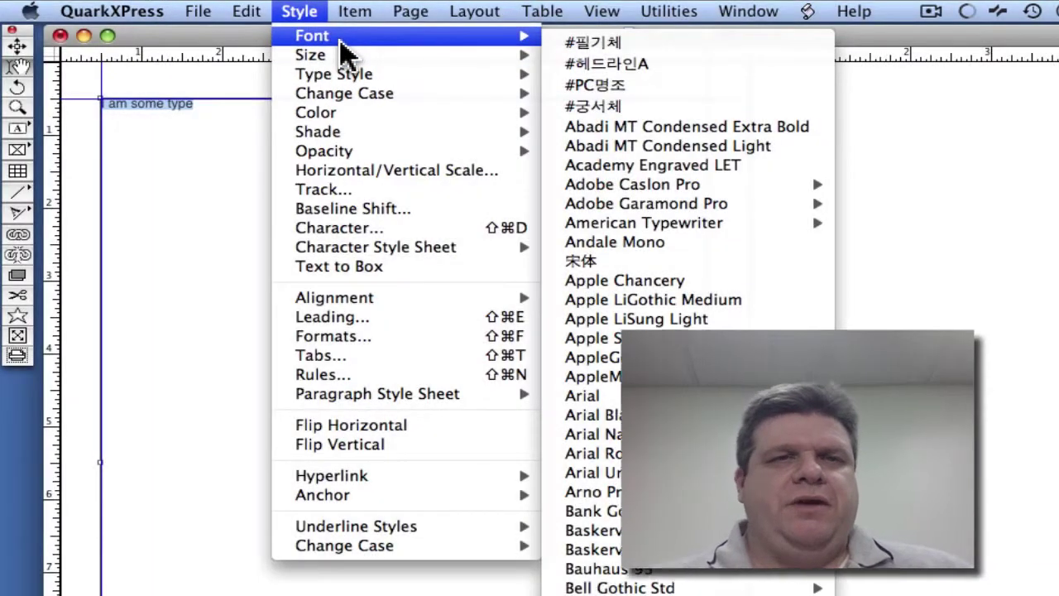
{"action": "mouse_move", "coordinate": [686, 436]}
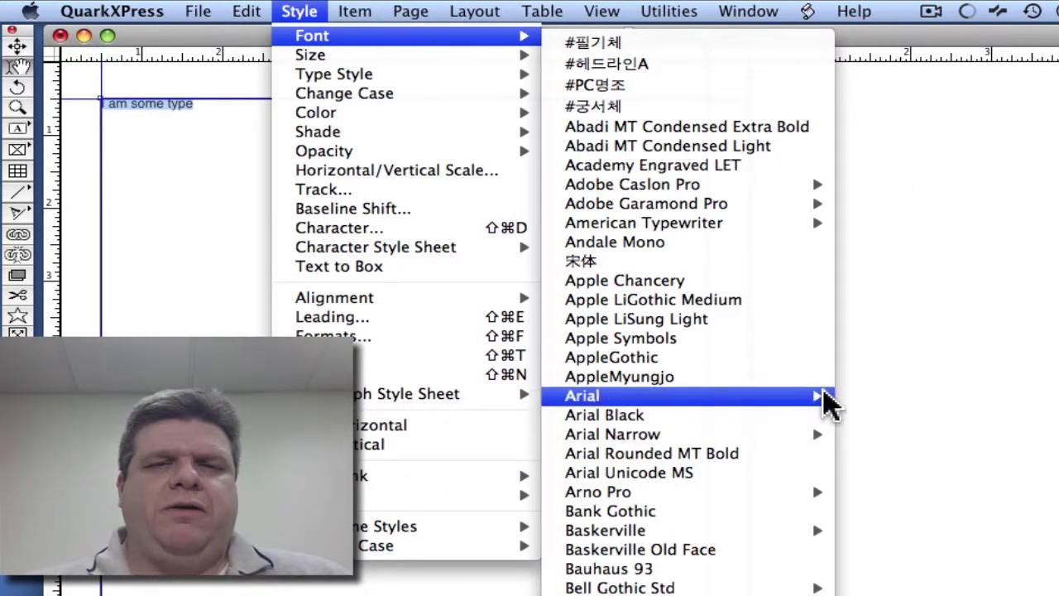
{"action": "mouse_move", "coordinate": [828, 398]}
{"action": "left_click", "coordinate": [868, 397]}
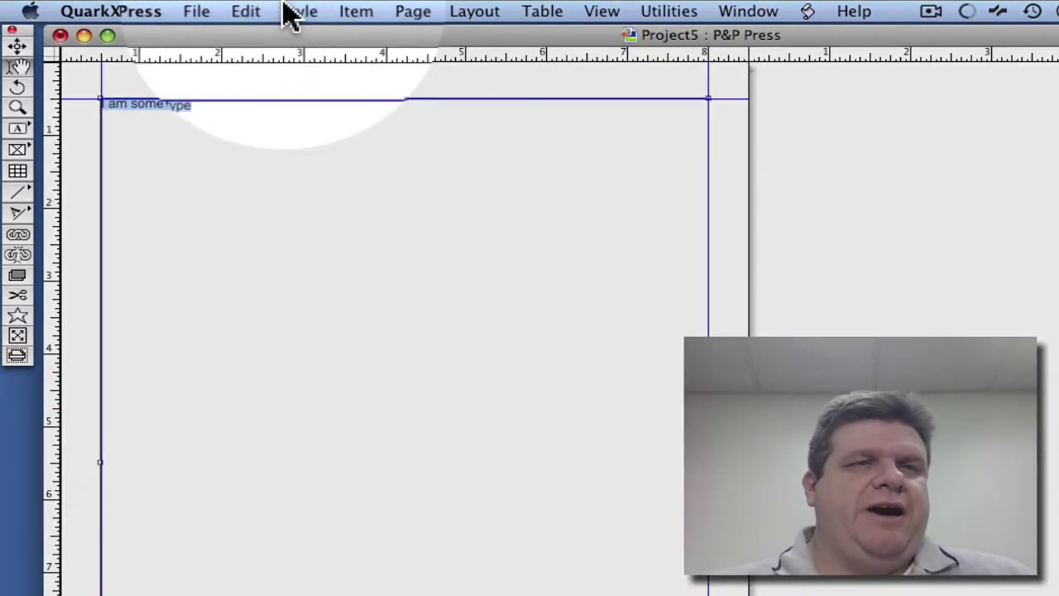
Step: Set the text to 18 pt, then enter a custom size of 27 pt
{"action": "left_click", "coordinate": [291, 11]}
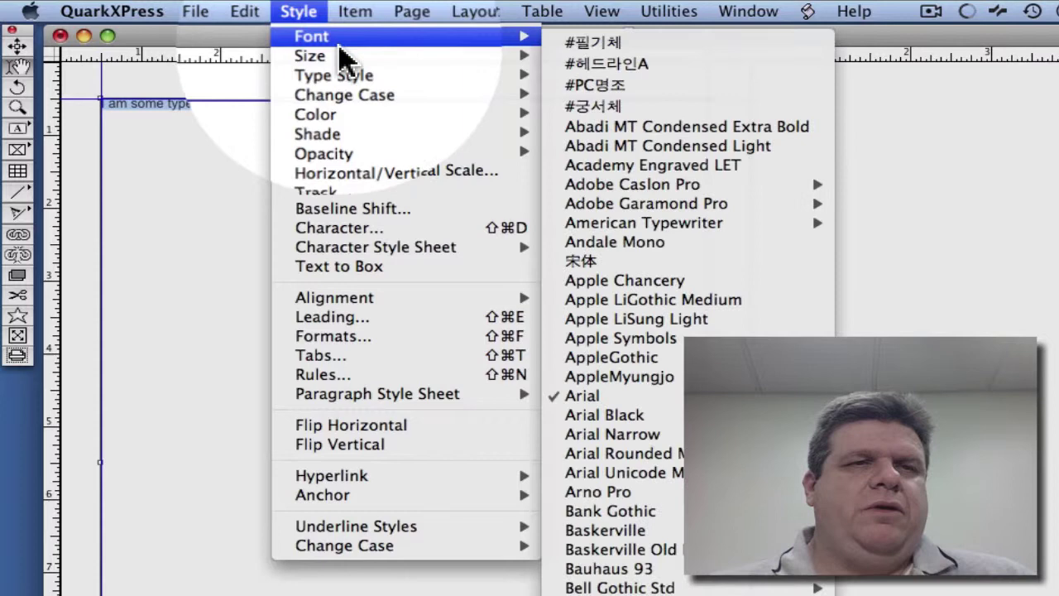
{"action": "mouse_move", "coordinate": [343, 59]}
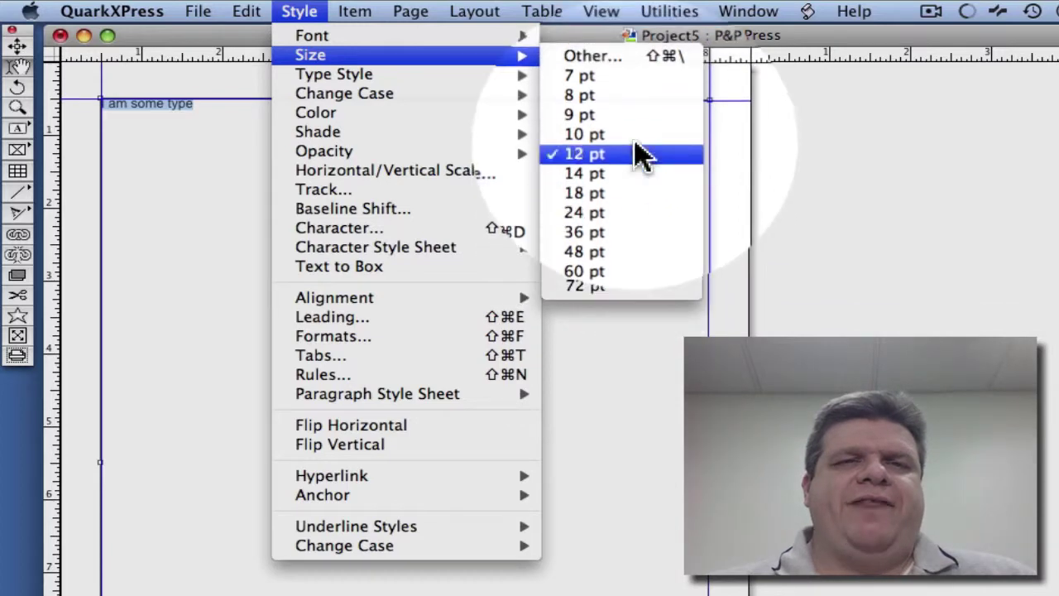
{"action": "left_click", "coordinate": [626, 192]}
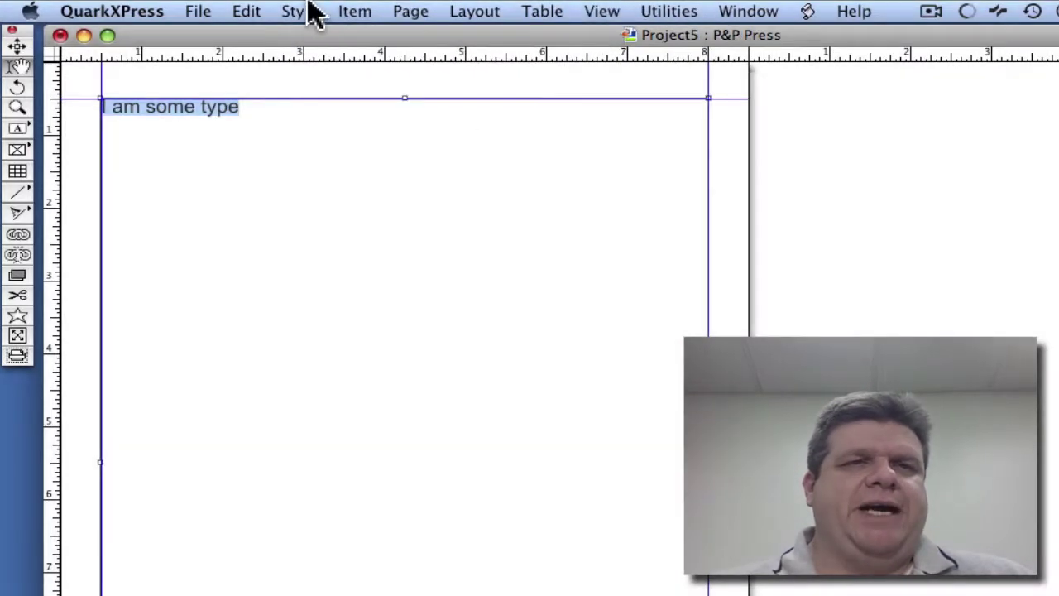
{"action": "left_click", "coordinate": [302, 11]}
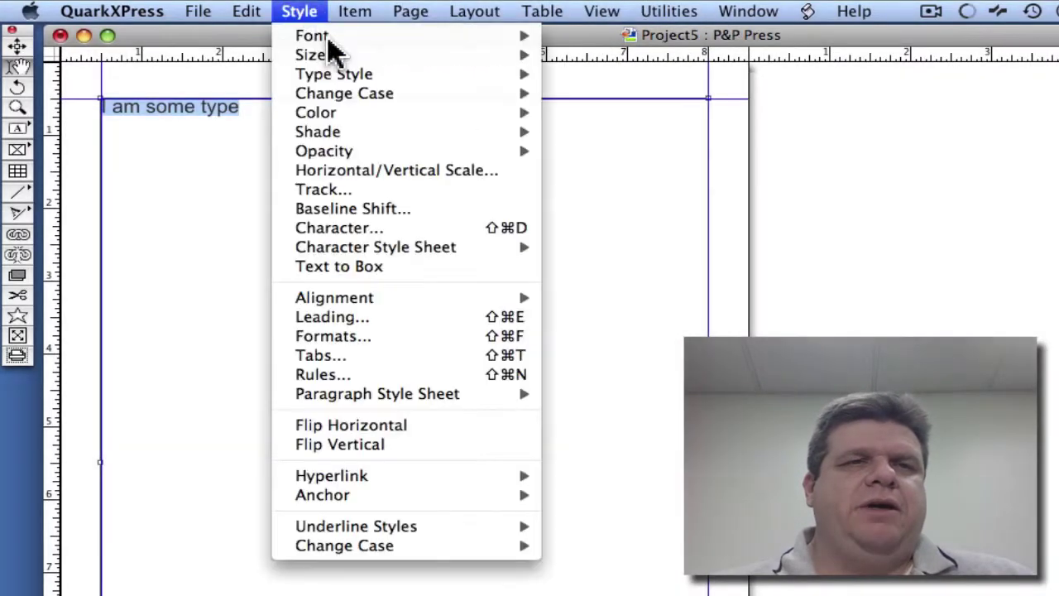
{"action": "left_click", "coordinate": [645, 52]}
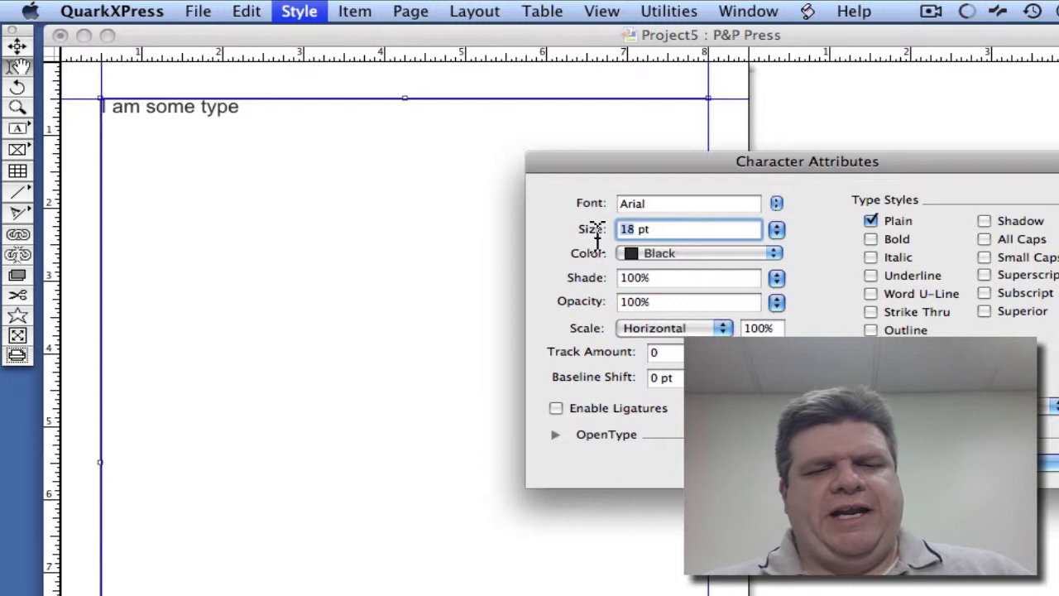
{"action": "type", "text": "27"}
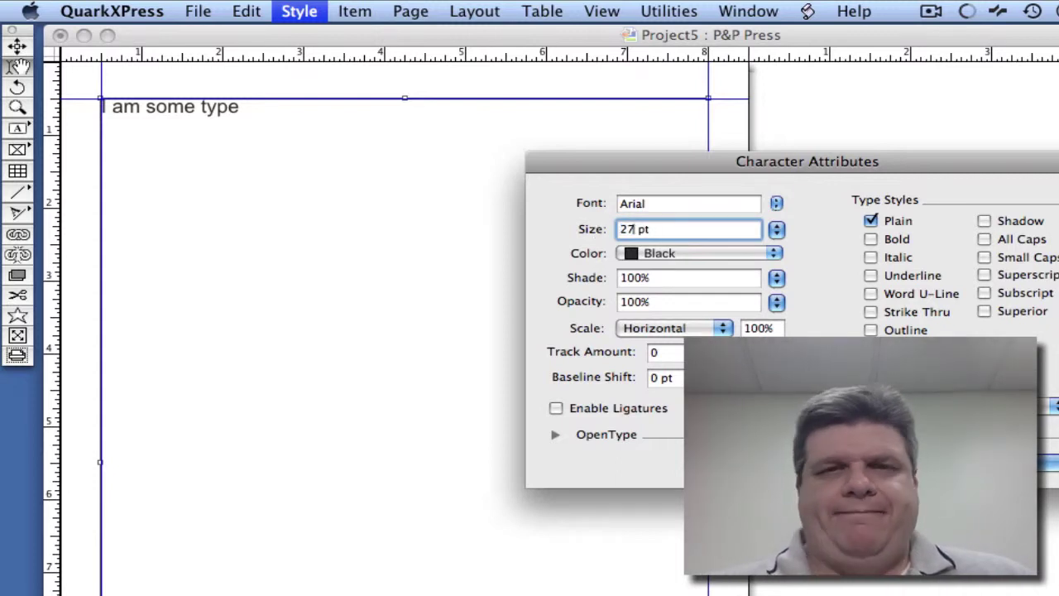
{"action": "key", "text": "Return"}
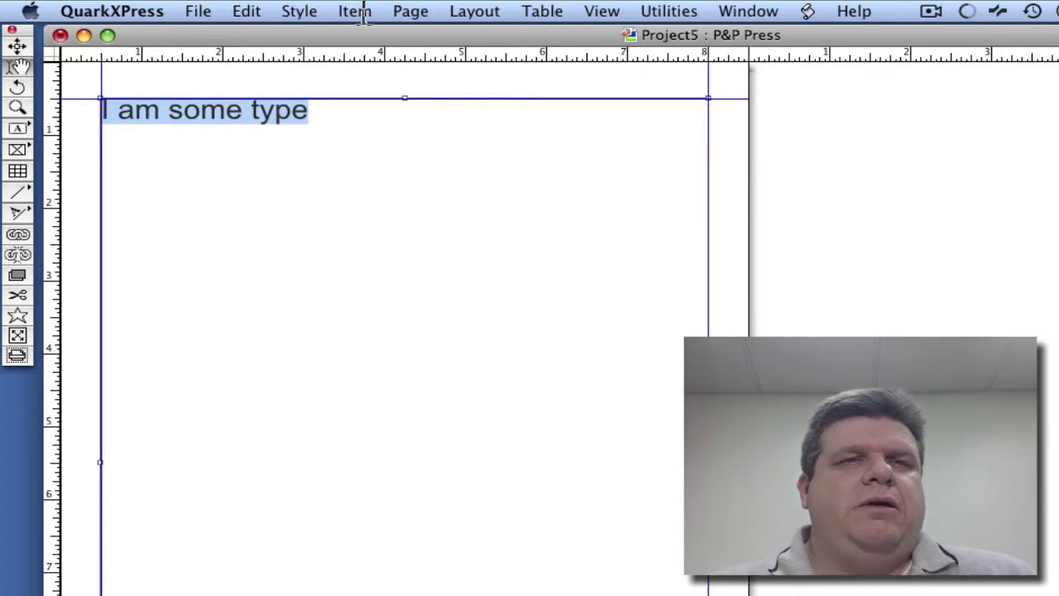
Step: Center the line 'I am some type' using Style > Alignment > Centered
{"action": "left_click", "coordinate": [304, 12]}
{"action": "mouse_move", "coordinate": [343, 75]}
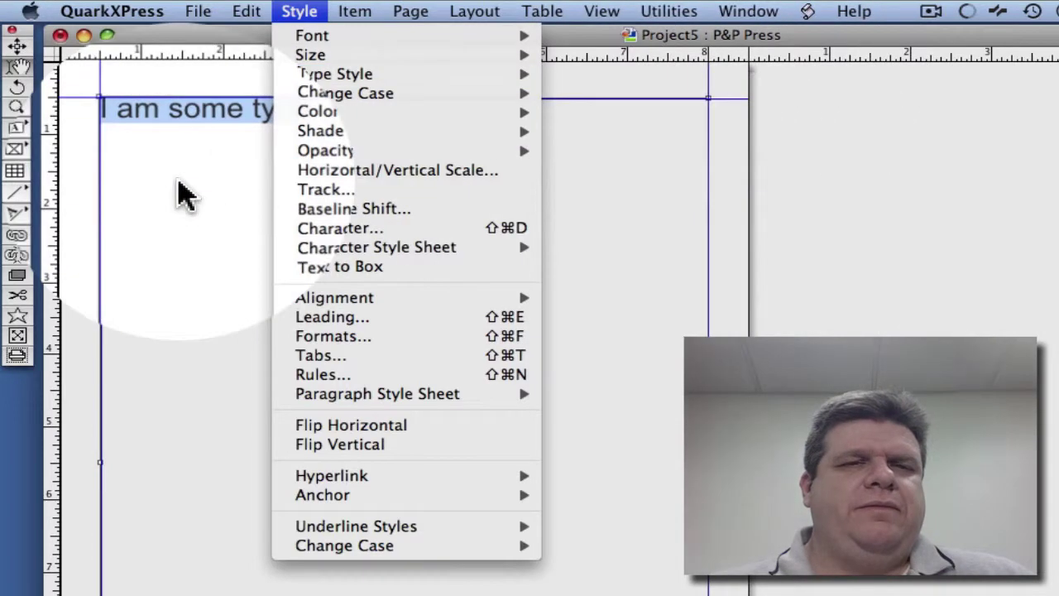
{"action": "mouse_move", "coordinate": [348, 303]}
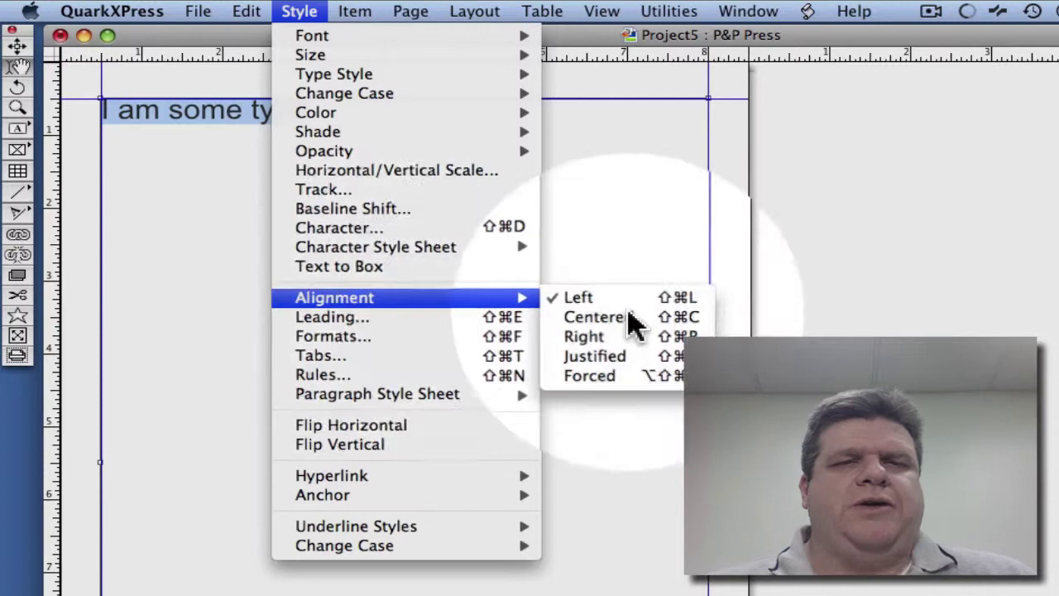
{"action": "left_click", "coordinate": [630, 317]}
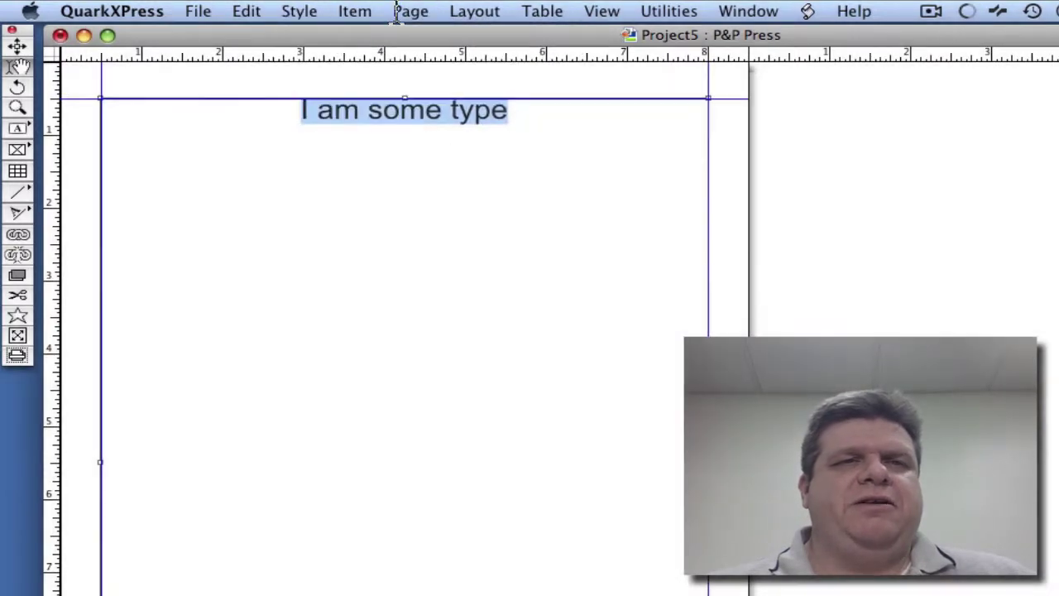
Step: With the Item tool, lower the box's top edge to about 2 inches and pull its right and left edges inward
{"action": "left_click", "coordinate": [20, 51]}
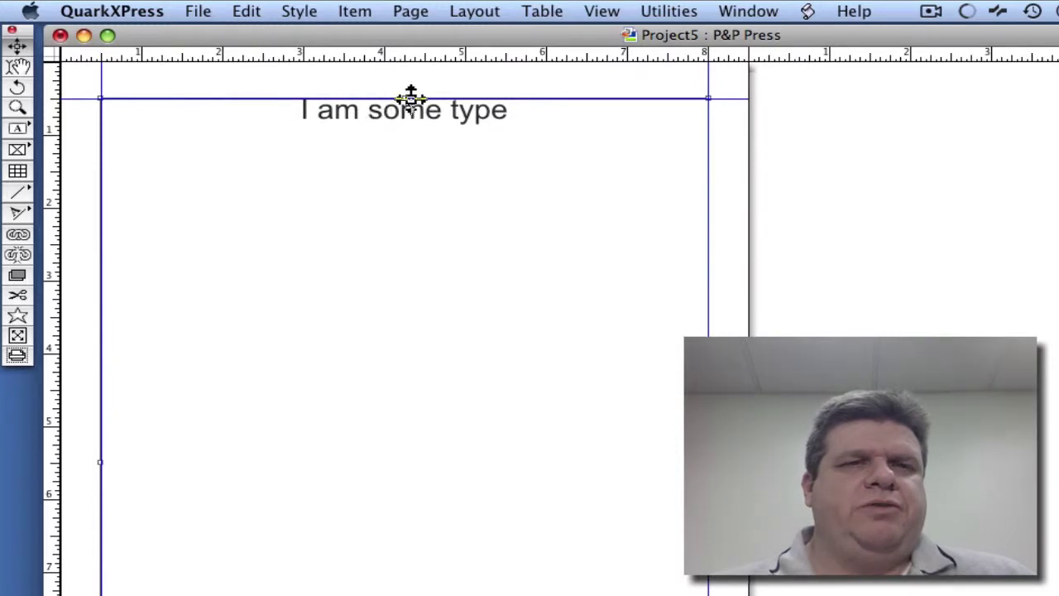
{"action": "left_click_drag", "start_coordinate": [409, 198], "coordinate": [409, 199]}
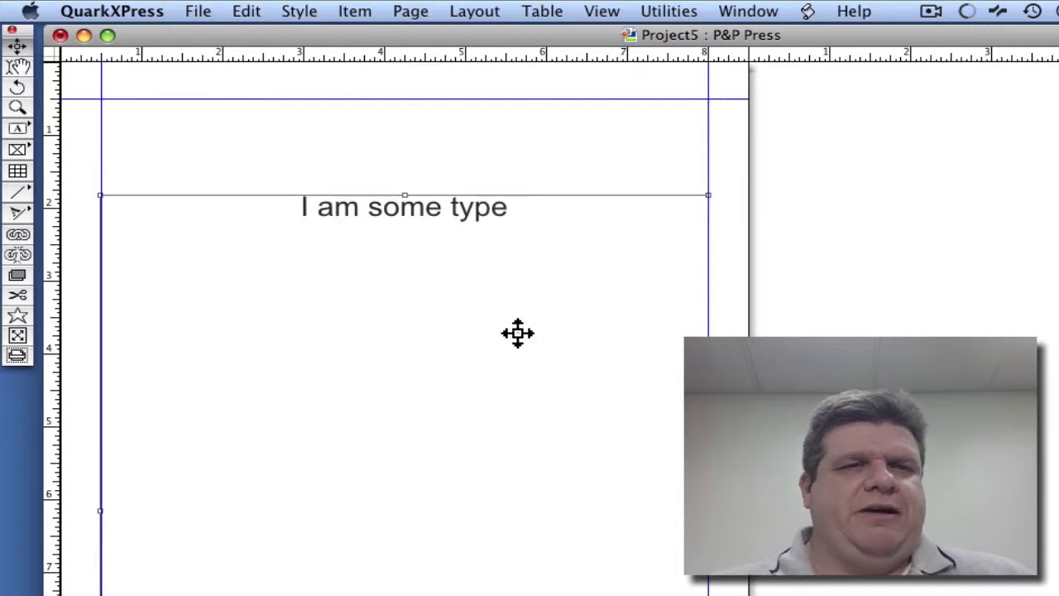
{"action": "left_click_drag", "start_coordinate": [708, 510], "coordinate": [639, 493]}
{"action": "left_click_drag", "start_coordinate": [101, 511], "coordinate": [138, 510]}
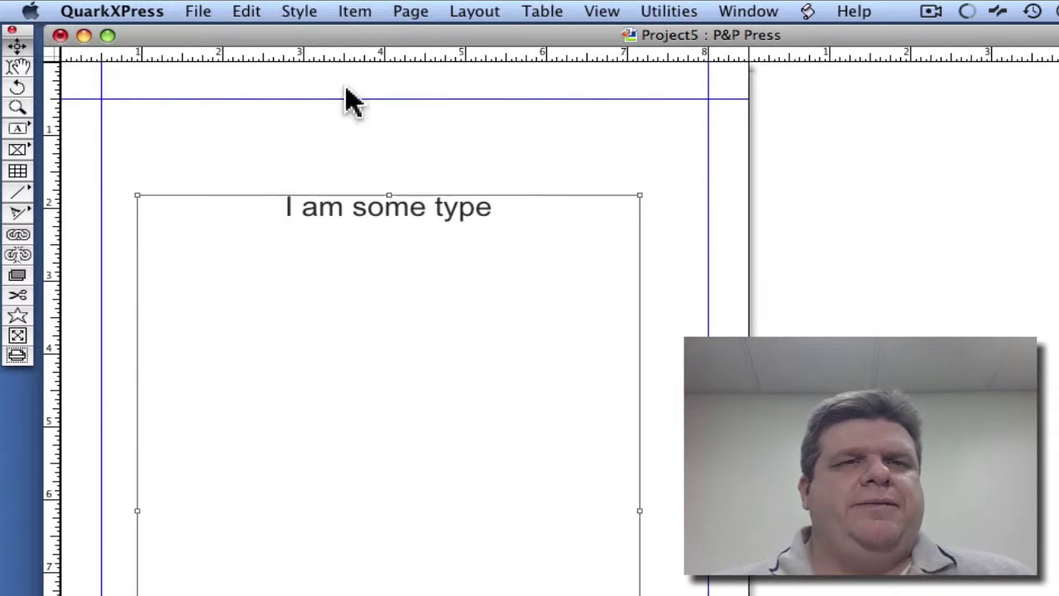
Step: Select the whole line with the Content tool and apply Left alignment from the Style menu
{"action": "left_click", "coordinate": [17, 66]}
{"action": "key", "text": "super+a"}
{"action": "left_click", "coordinate": [355, 11]}
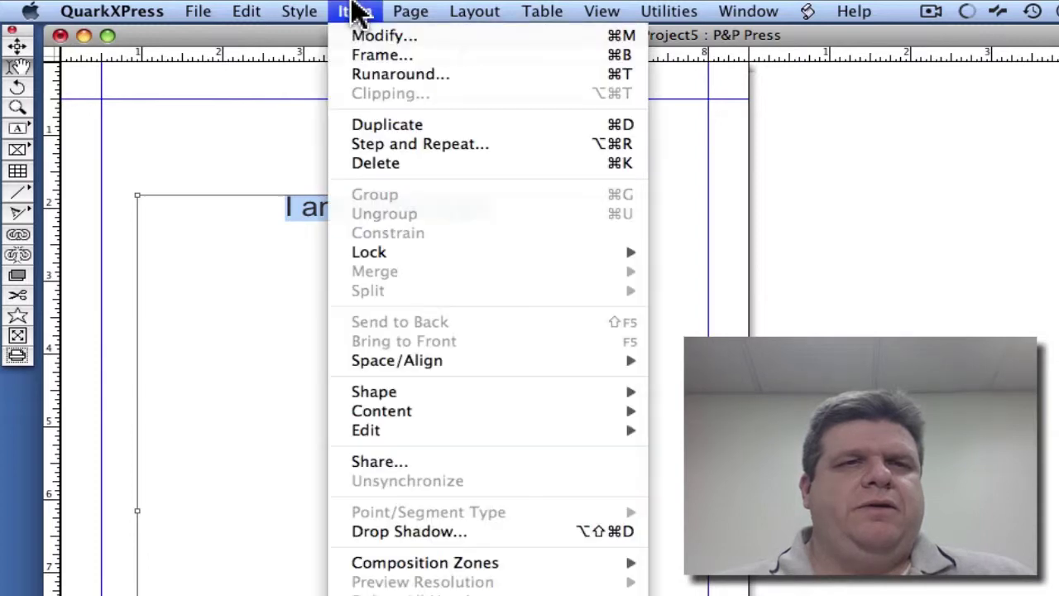
{"action": "mouse_move", "coordinate": [301, 11]}
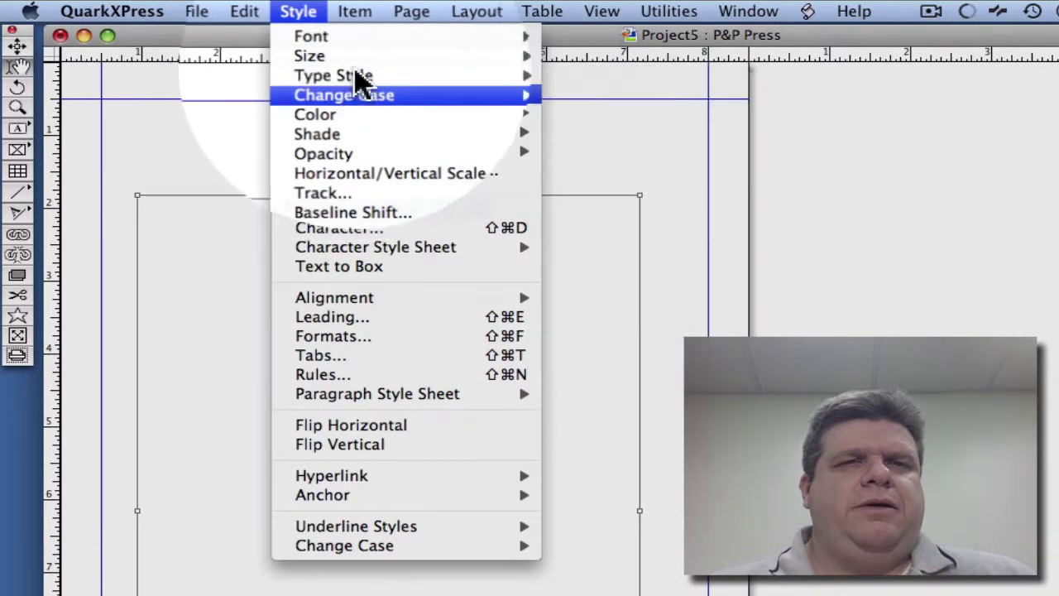
{"action": "mouse_move", "coordinate": [362, 56]}
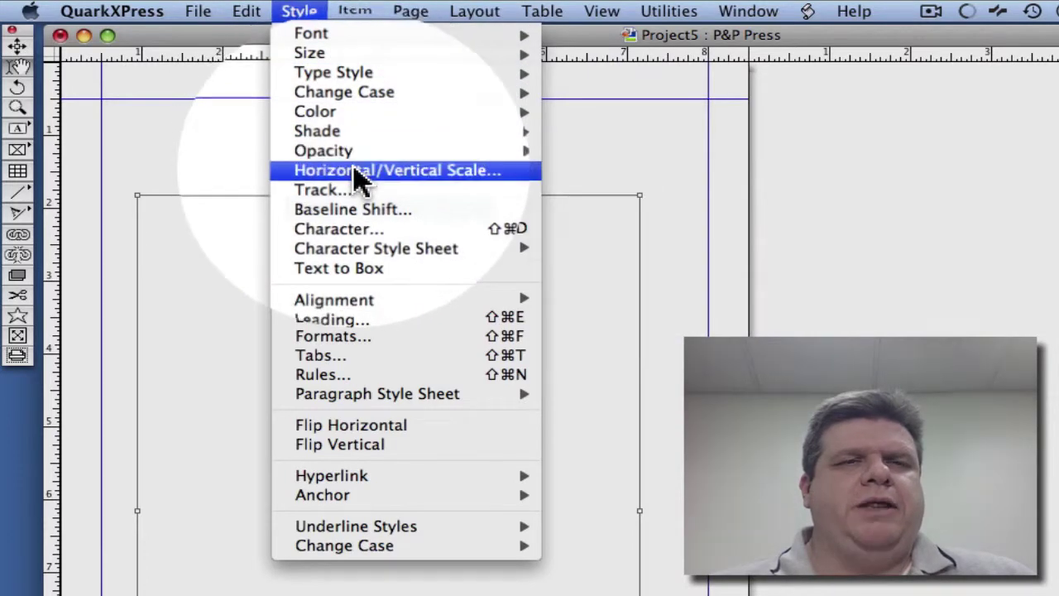
{"action": "mouse_move", "coordinate": [366, 297]}
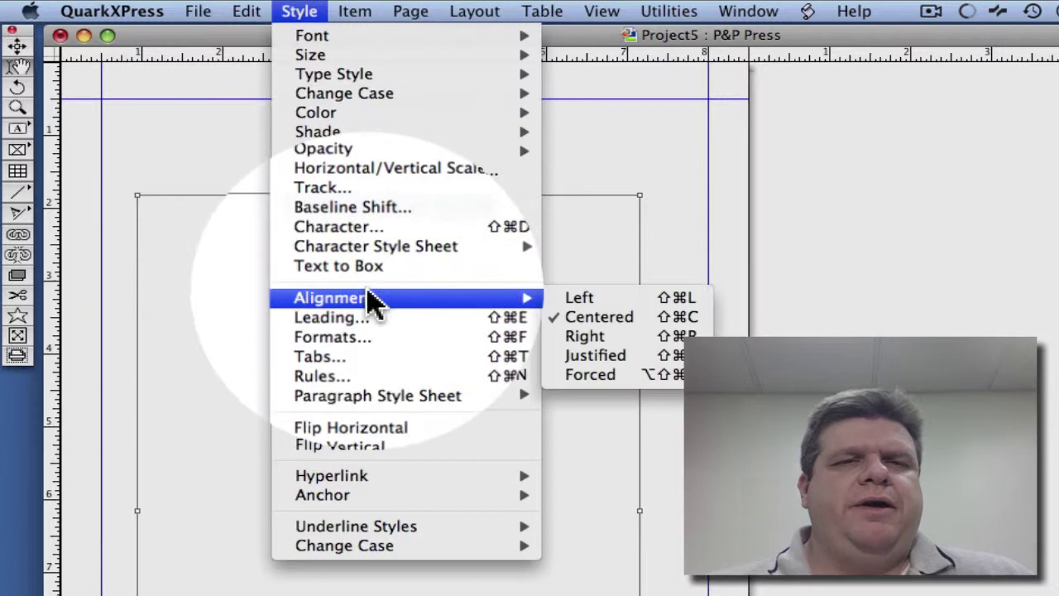
{"action": "left_click", "coordinate": [610, 307]}
{"action": "left_click", "coordinate": [318, 11]}
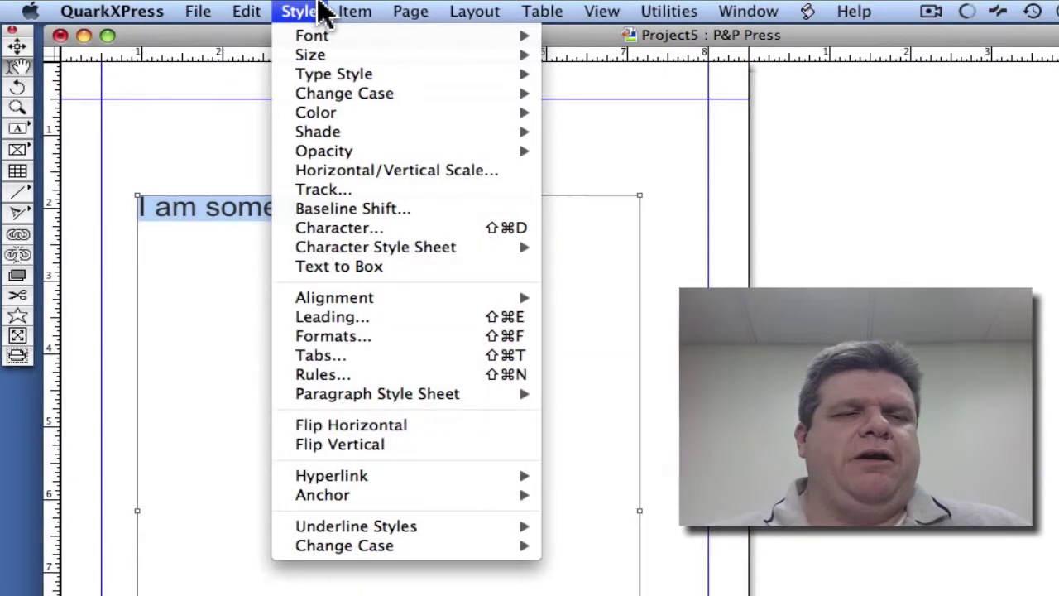
{"action": "left_click", "coordinate": [321, 5]}
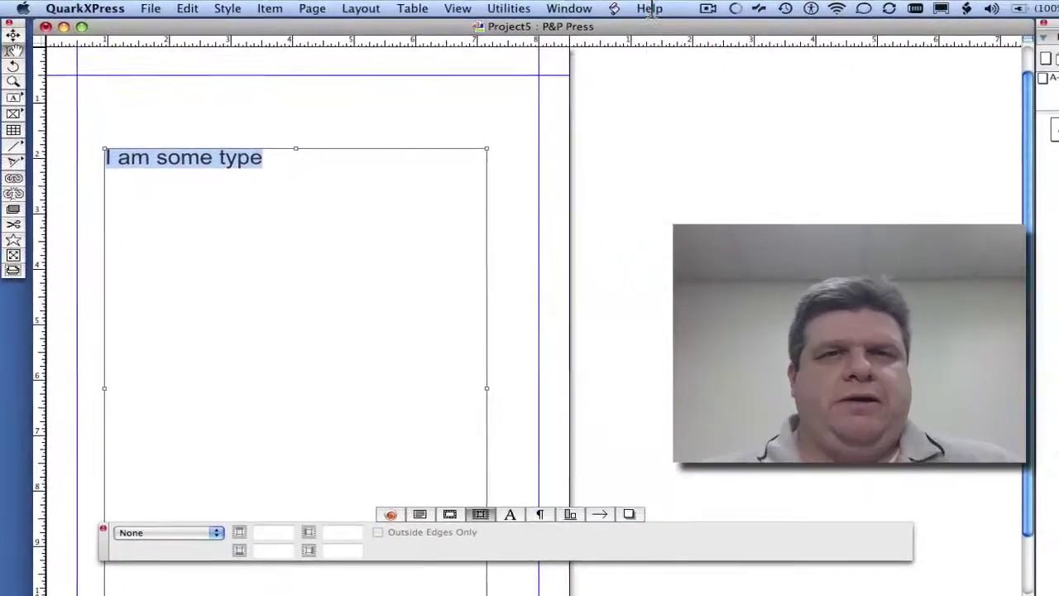
{"action": "left_click", "coordinate": [562, 10]}
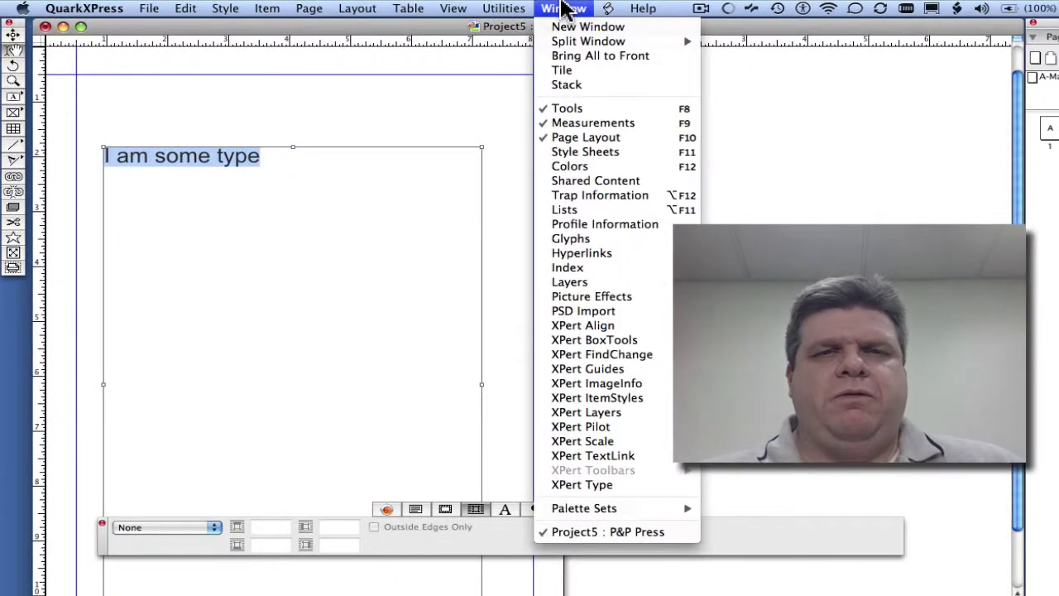
{"action": "left_click", "coordinate": [593, 123]}
{"action": "left_click", "coordinate": [582, 9]}
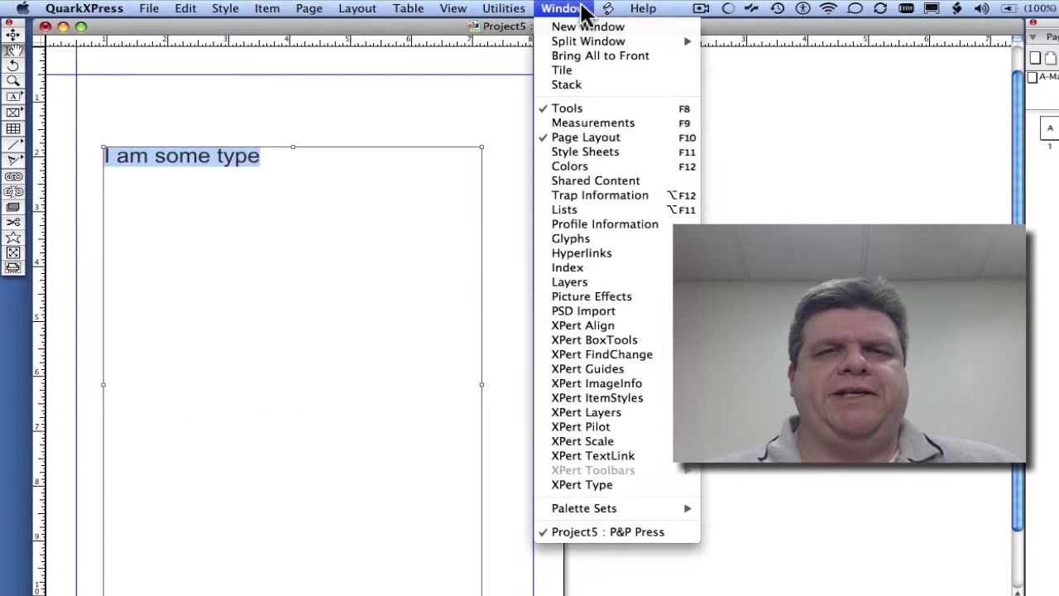
{"action": "left_click", "coordinate": [637, 123]}
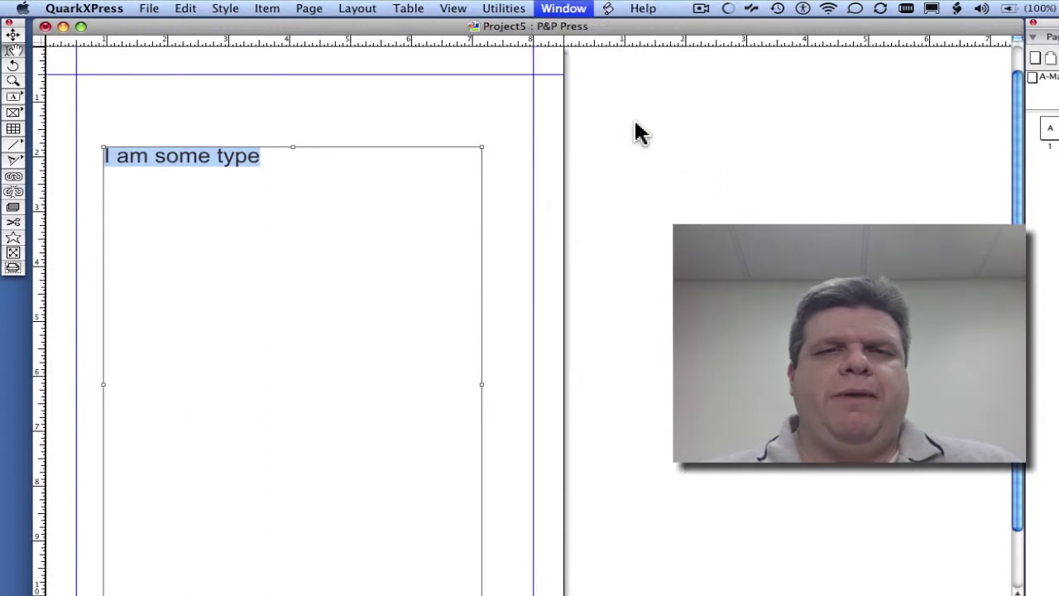
{"action": "key", "text": "F9"}
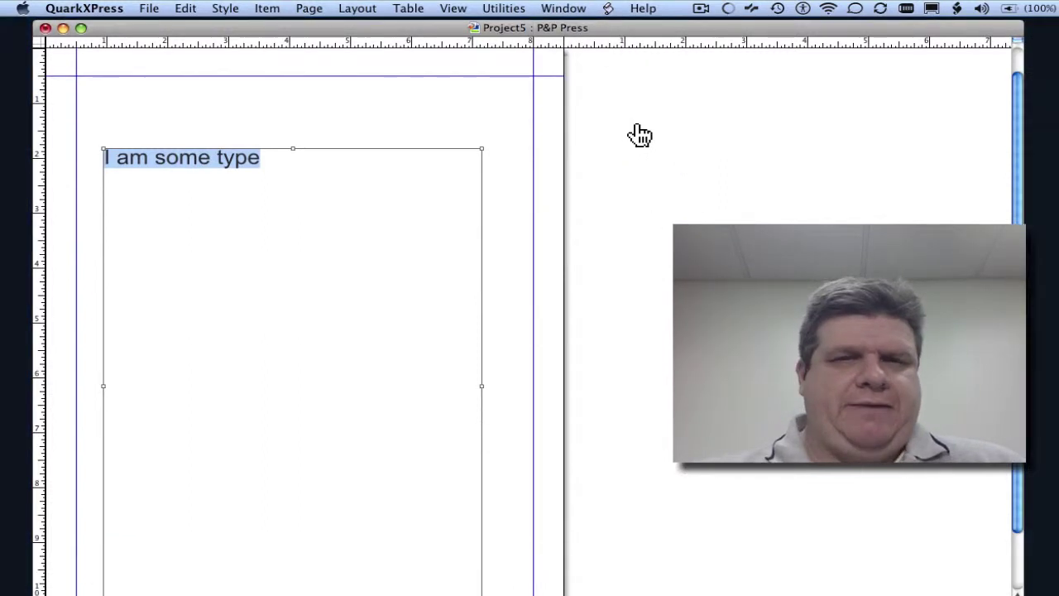
{"action": "key", "text": "F9"}
{"action": "mouse_move", "coordinate": [170, 499]}
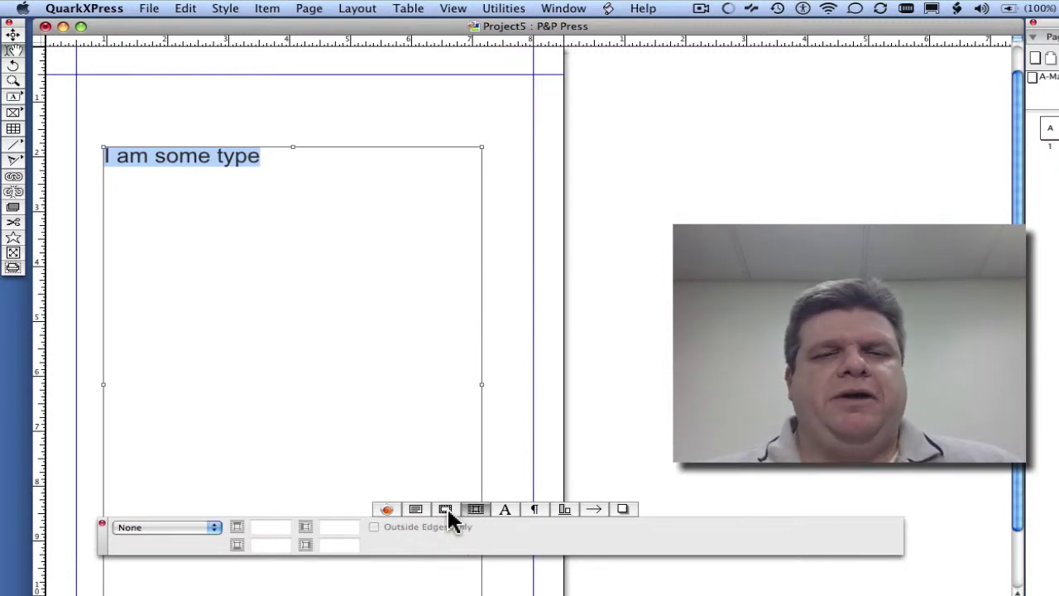
Step: In the Measurements palette character settings, set the font to Baskerville at 24 pt
{"action": "left_click", "coordinate": [504, 510]}
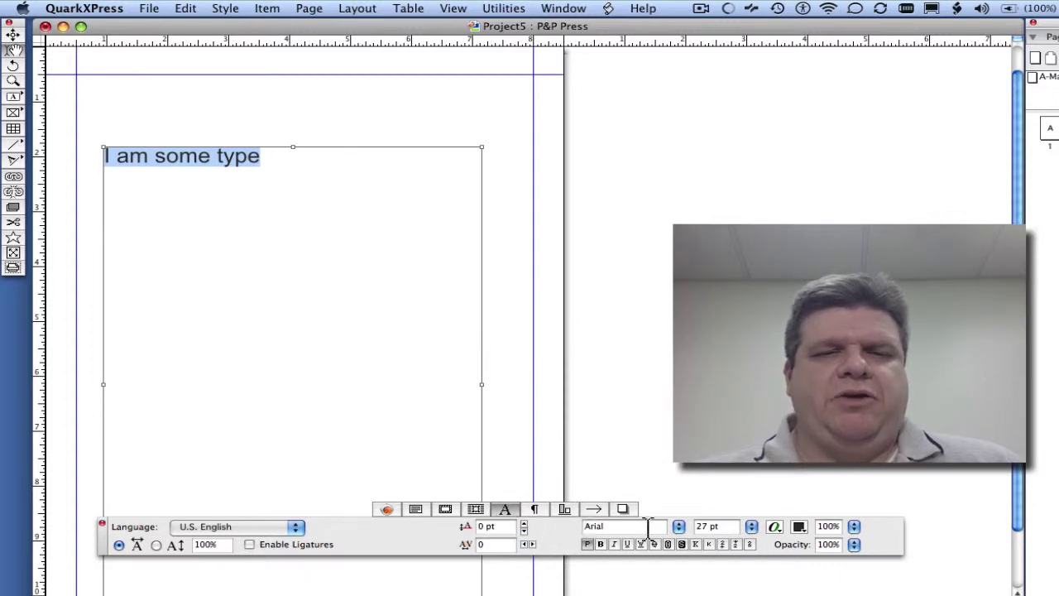
{"action": "left_click", "coordinate": [534, 508]}
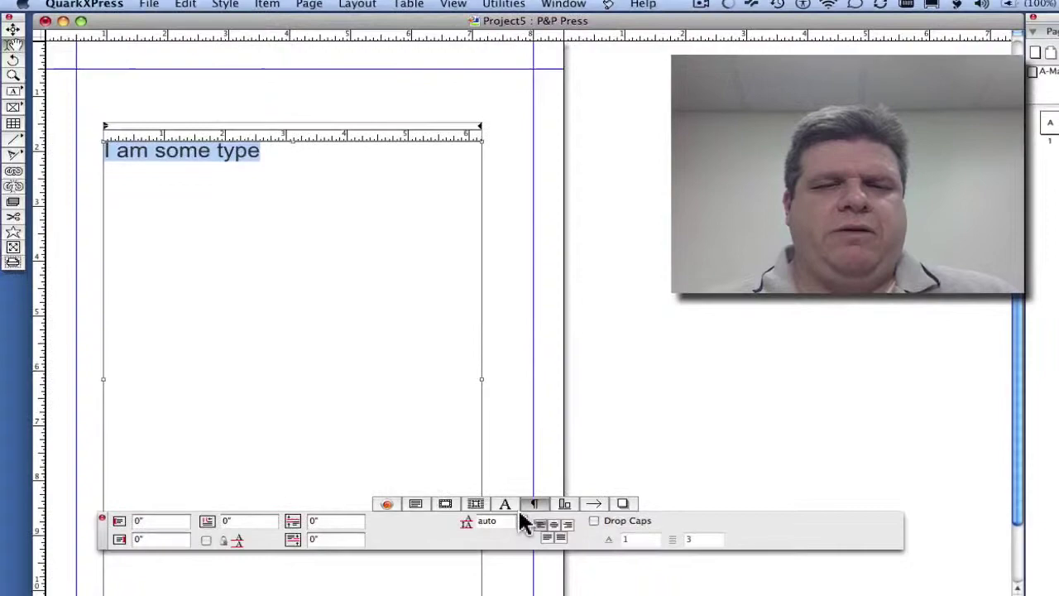
{"action": "left_click", "coordinate": [504, 508]}
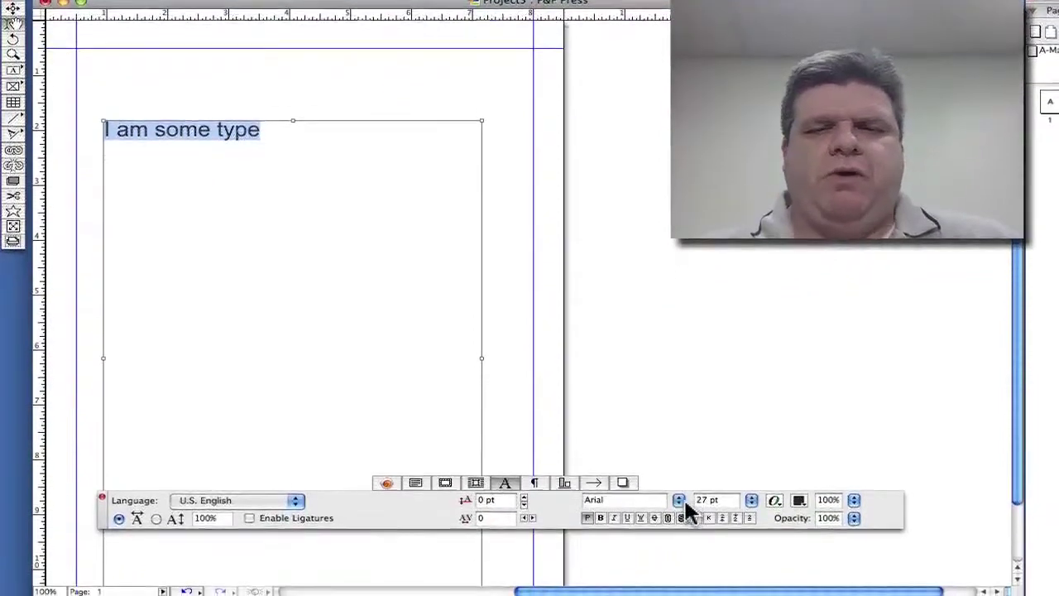
{"action": "left_click", "coordinate": [679, 489]}
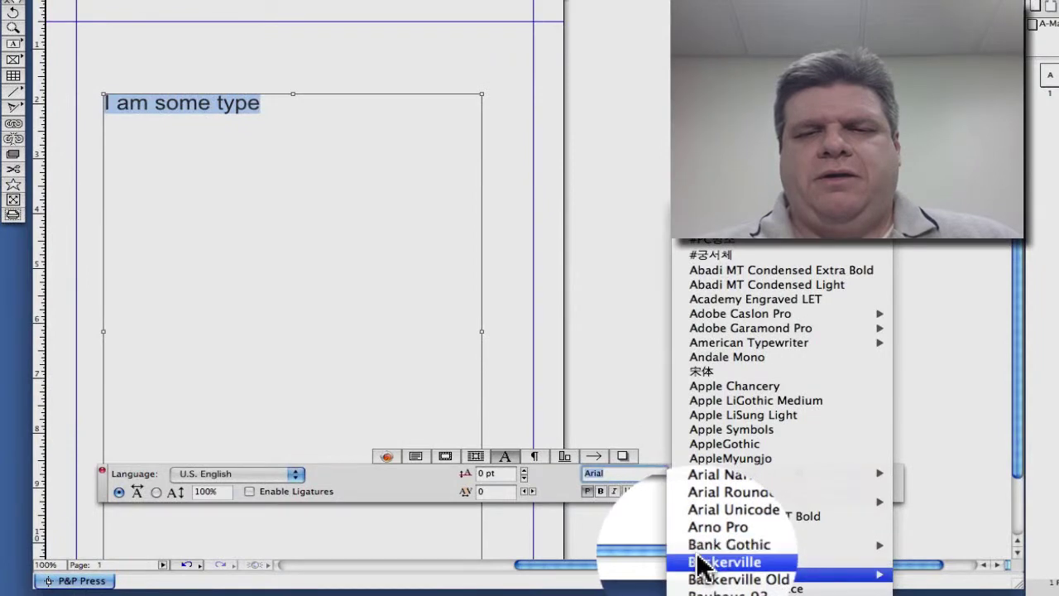
{"action": "mouse_move", "coordinate": [703, 573]}
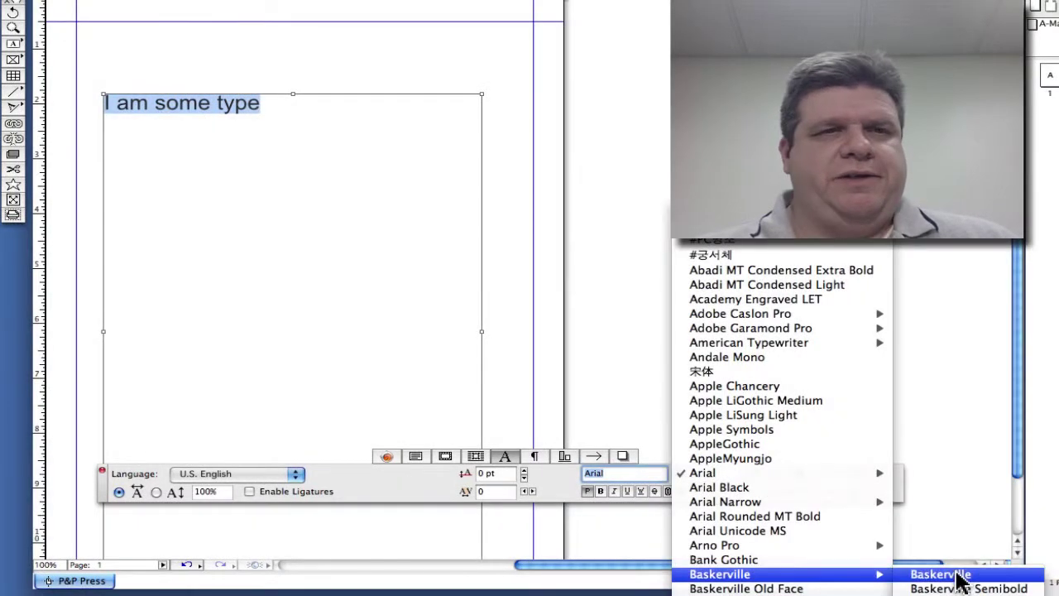
{"action": "left_click", "coordinate": [956, 561]}
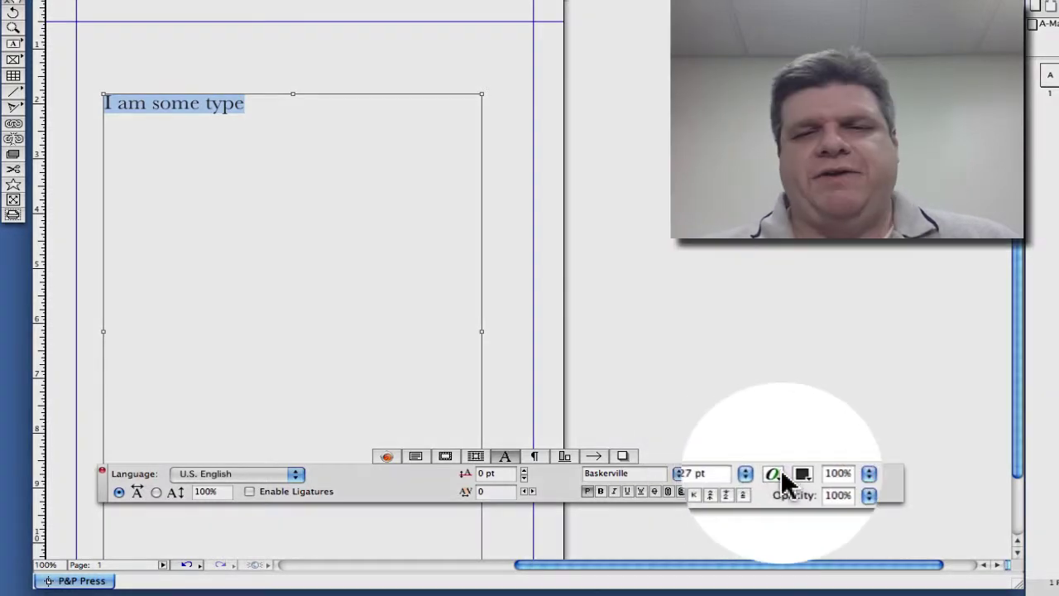
{"action": "left_click", "coordinate": [750, 474]}
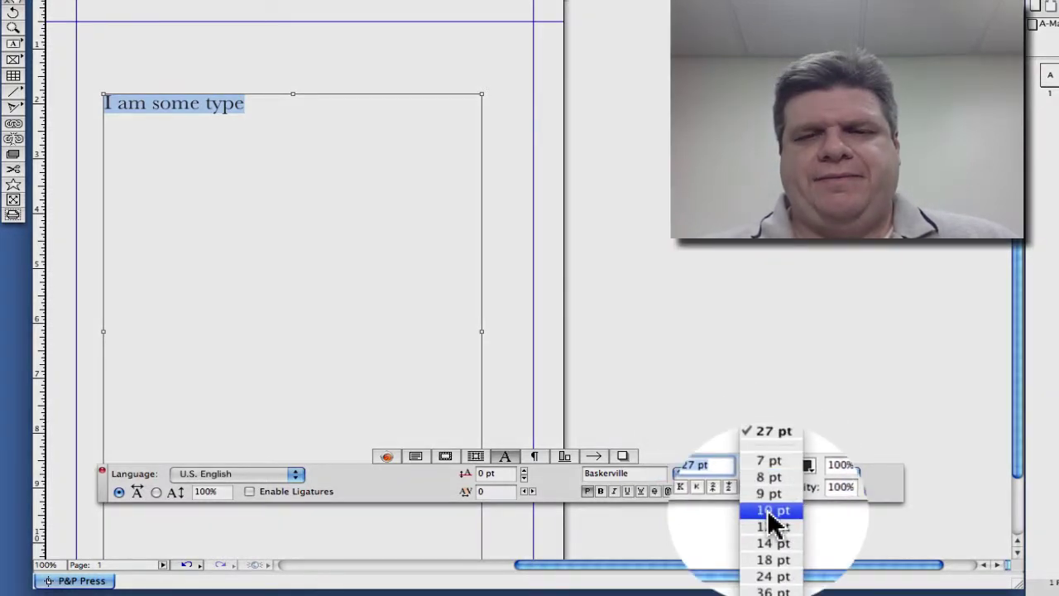
{"action": "left_click", "coordinate": [770, 552]}
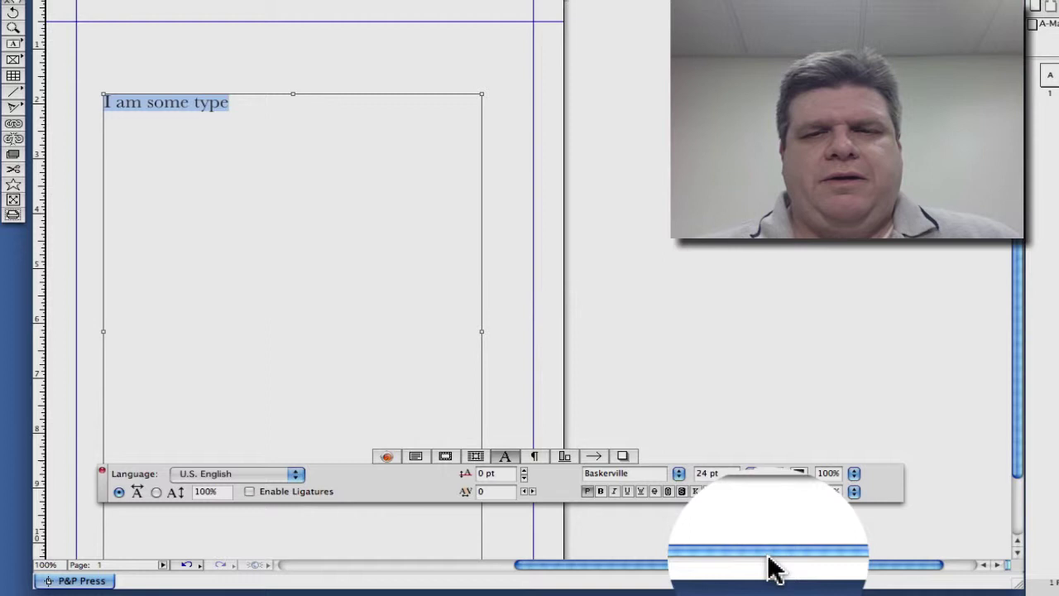
Step: Apply shadow, italic and underline styles to the text
{"action": "left_click", "coordinate": [681, 490]}
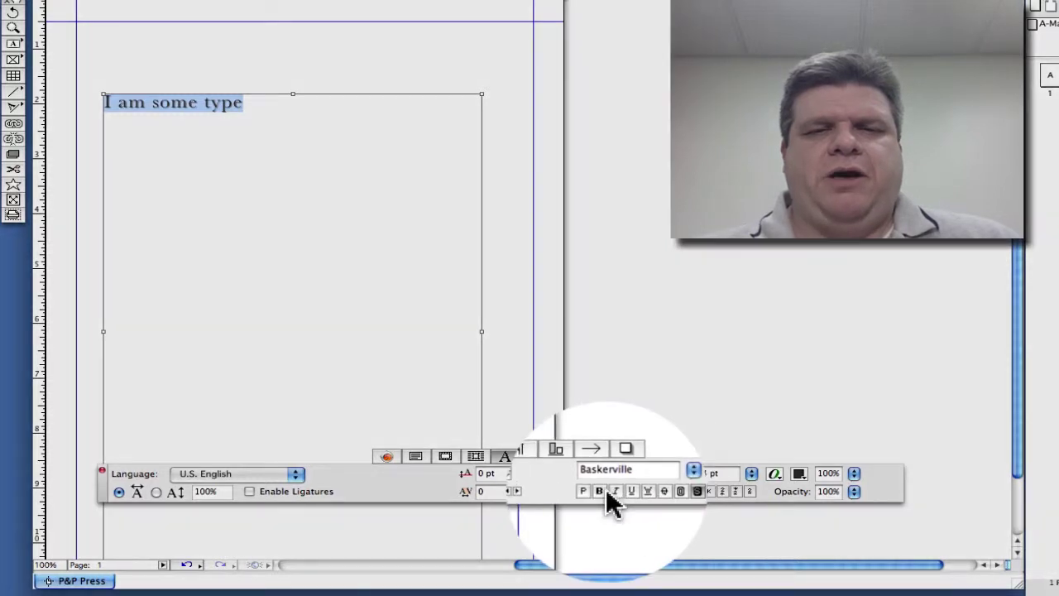
{"action": "left_click", "coordinate": [614, 490]}
{"action": "left_click", "coordinate": [625, 491]}
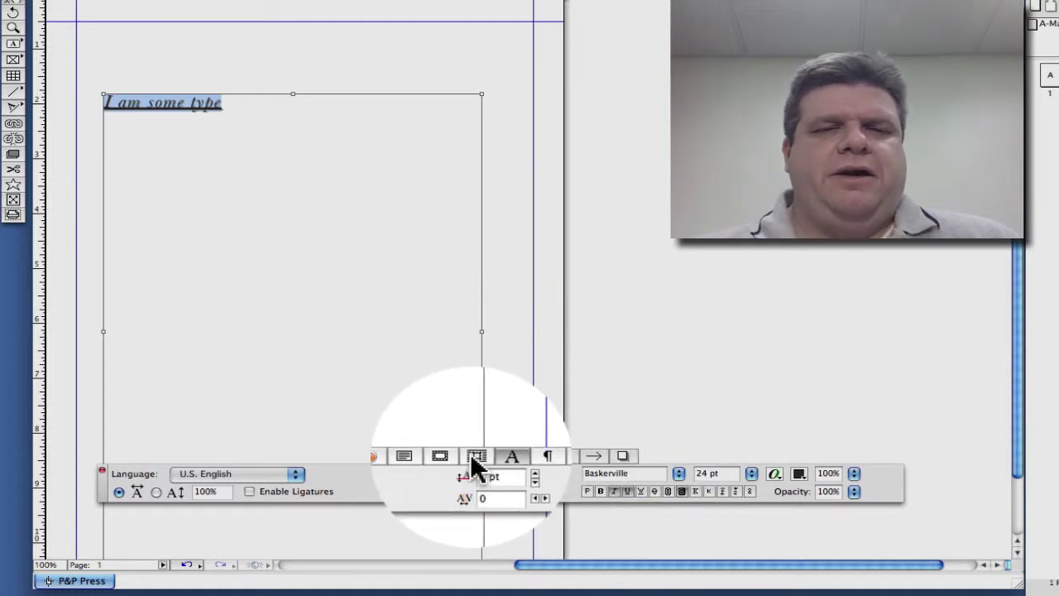
Step: In the paragraph settings, try centred and right alignment, then set the line back to left-aligned
{"action": "left_click", "coordinate": [534, 457]}
{"action": "left_click", "coordinate": [551, 485]}
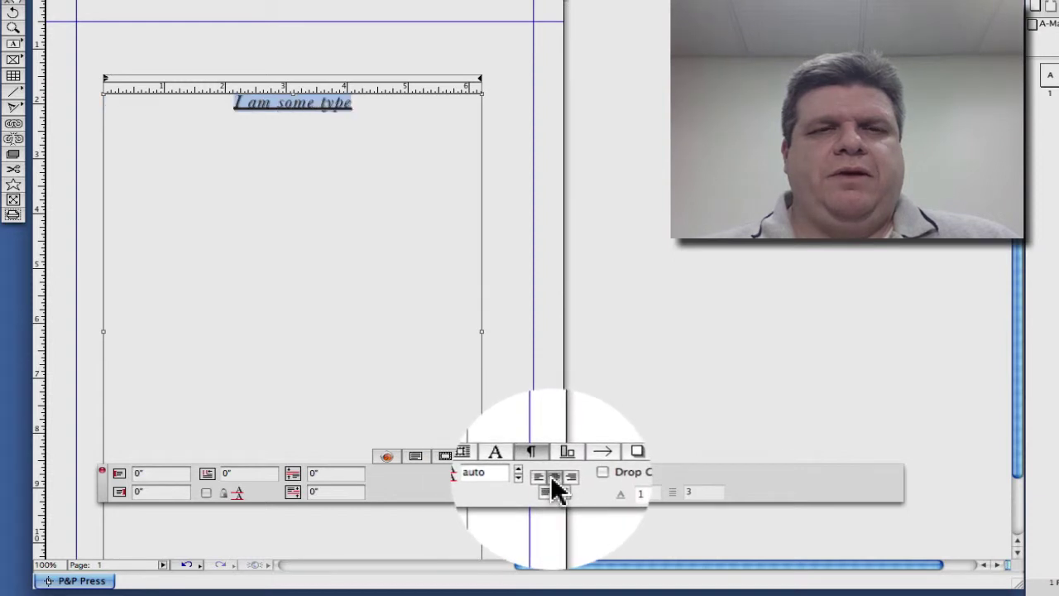
{"action": "left_click", "coordinate": [573, 488]}
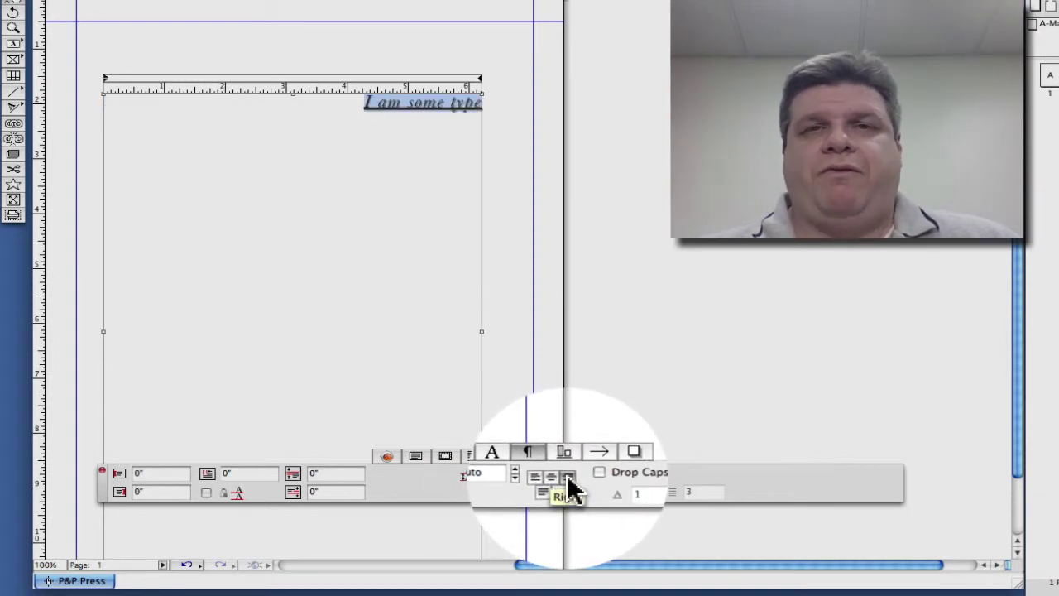
{"action": "left_click", "coordinate": [553, 479]}
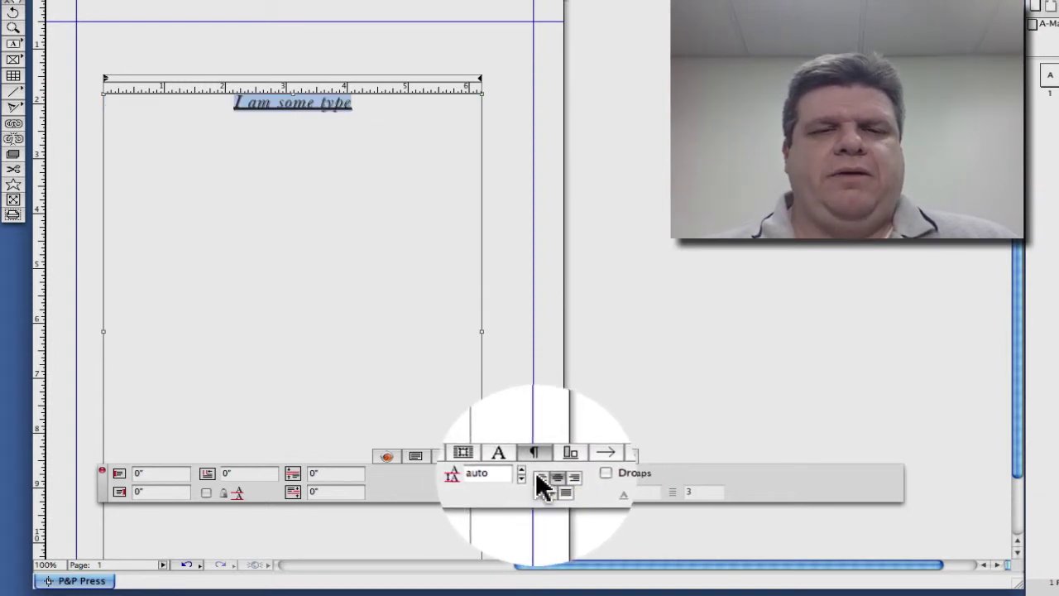
{"action": "left_click", "coordinate": [542, 482]}
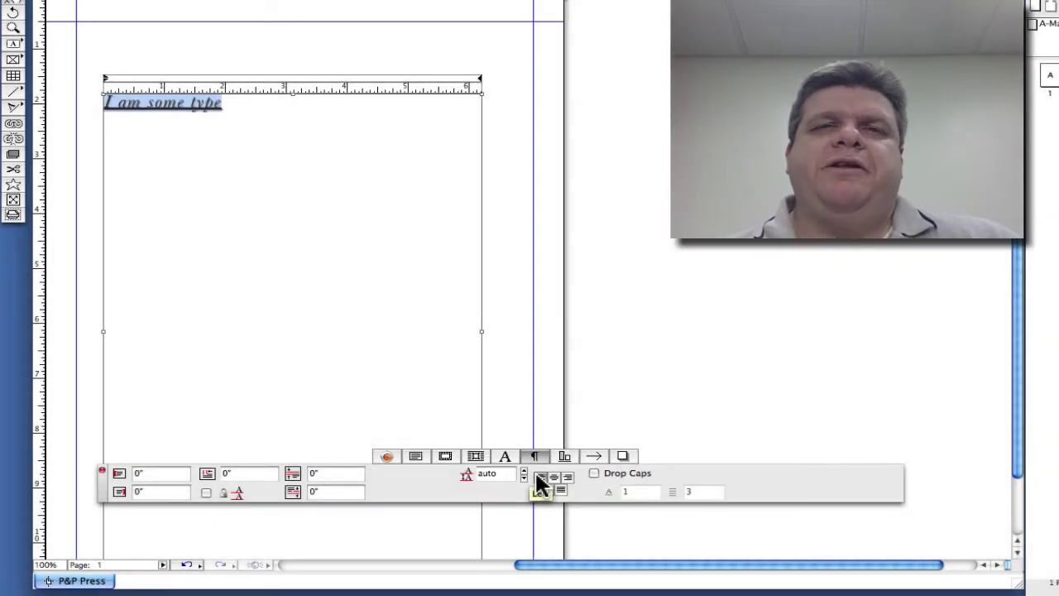